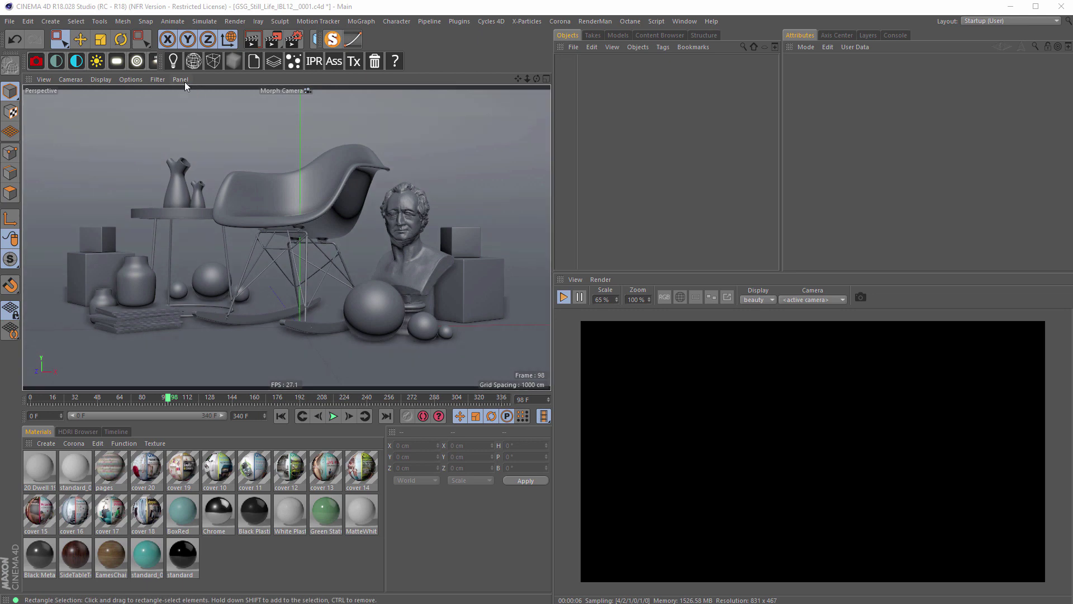
- Add an Arnold Sky and set its colour value type to texture
left_click(205, 61)
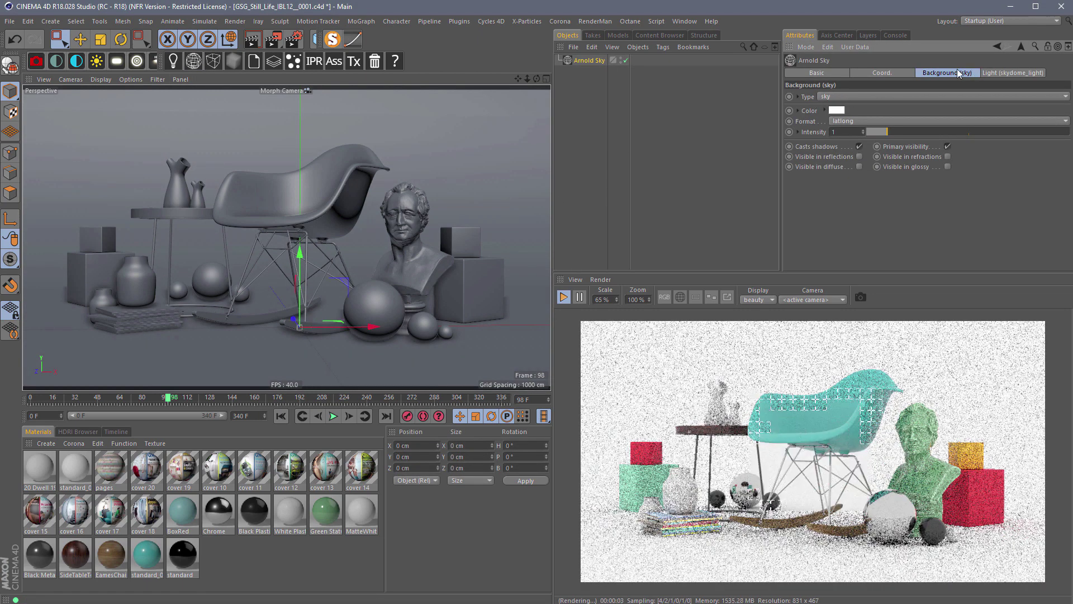
left_click(798, 111)
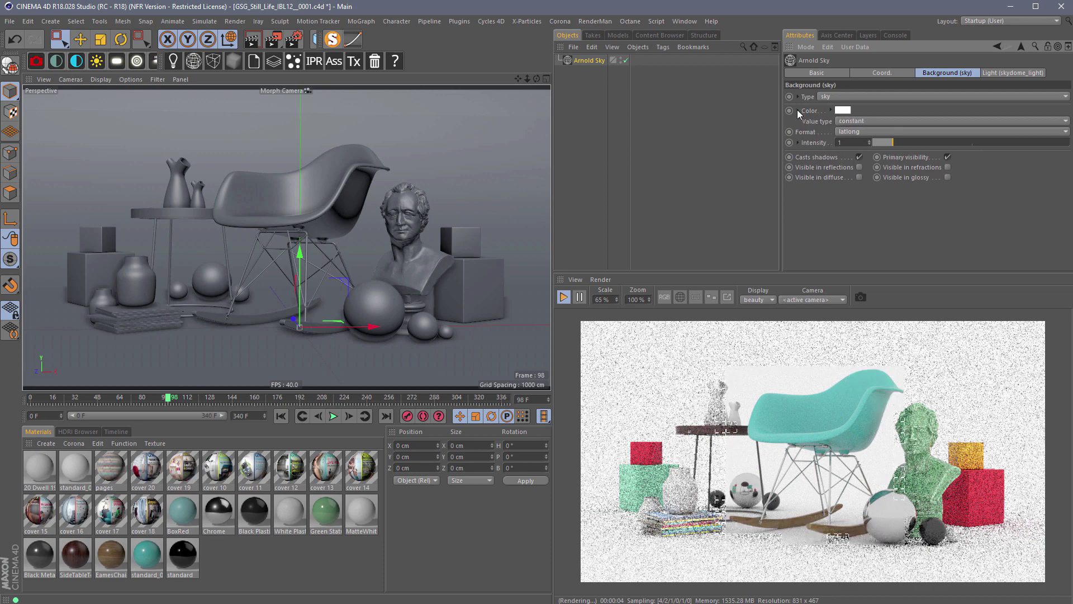
left_click(883, 122)
left_click(849, 144)
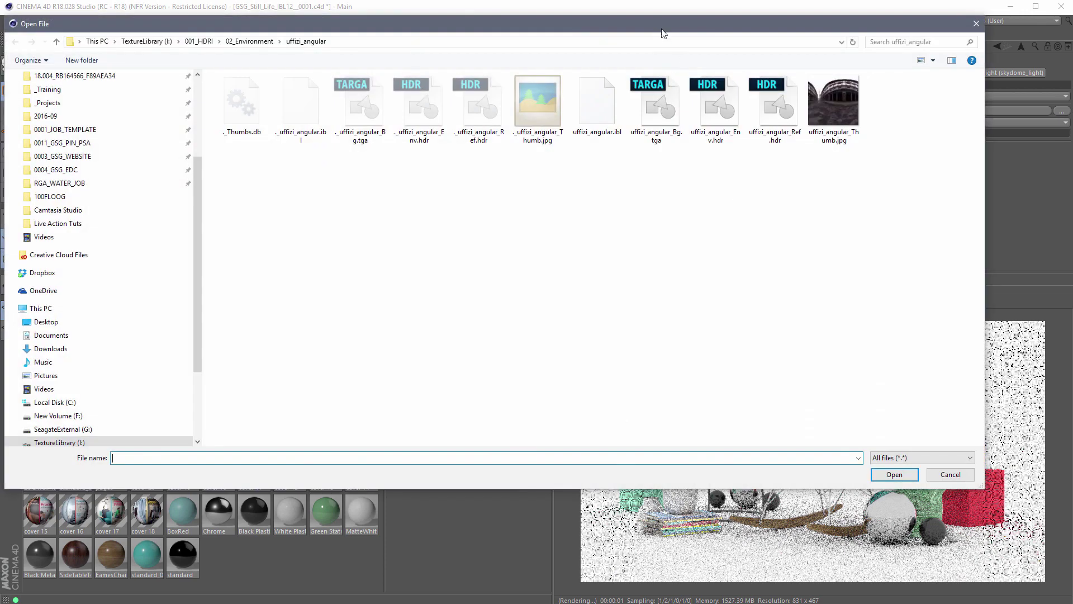
- Load uffizi_angular_Ref.hdr into the sky colour, then abandon picking another image
left_click_drag(663, 33, 729, 99)
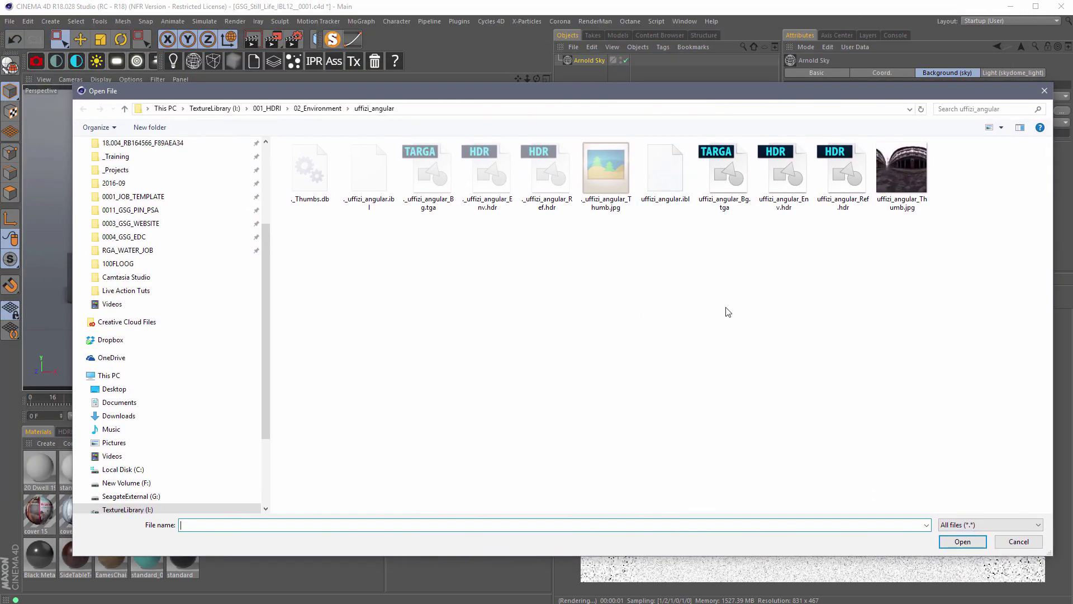
left_click(855, 178)
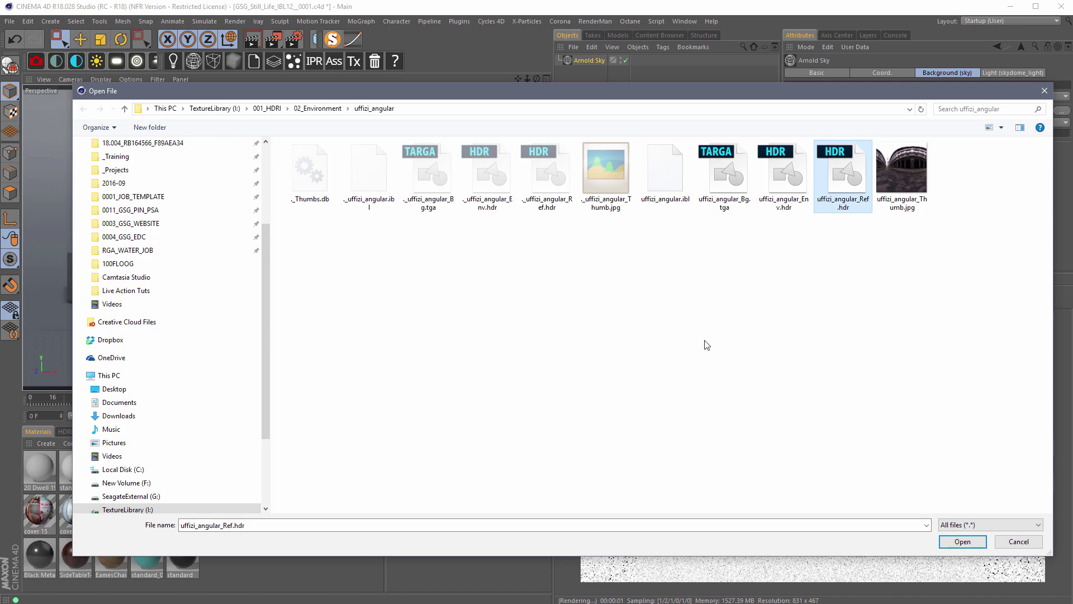
left_click(964, 542)
left_click(754, 420)
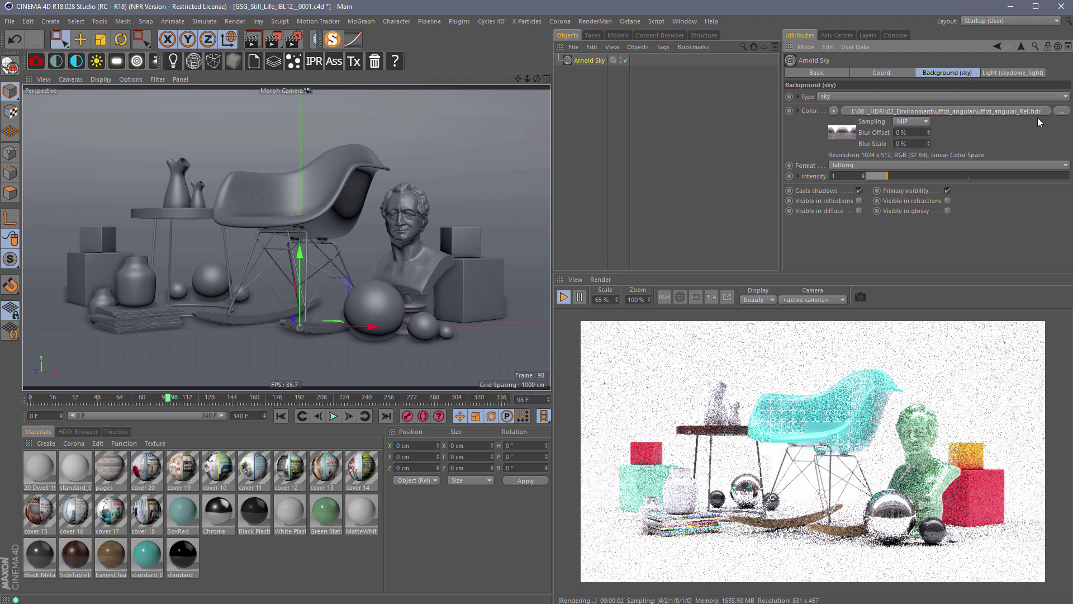
left_click(1063, 111)
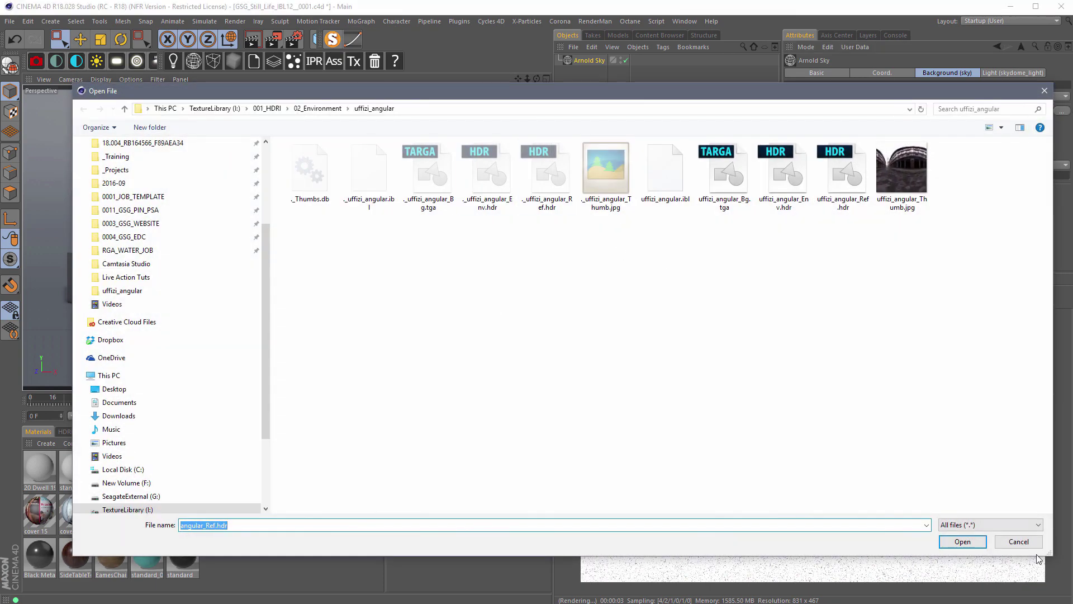
left_click(1019, 541)
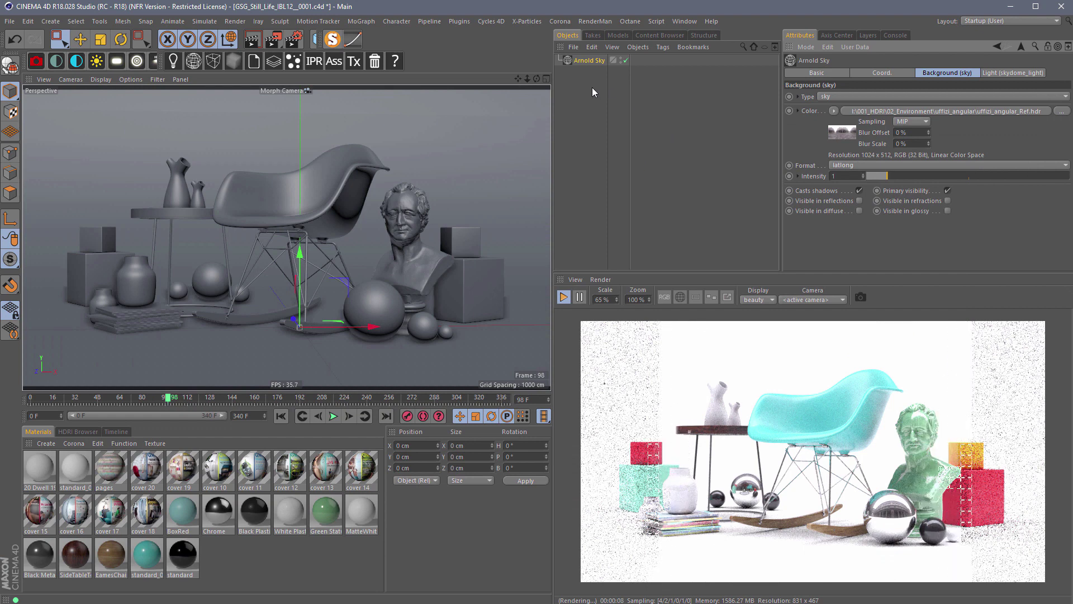
- Replace that sky with a fresh Arnold Sky carrying an HDRI Link tag
left_click(592, 61)
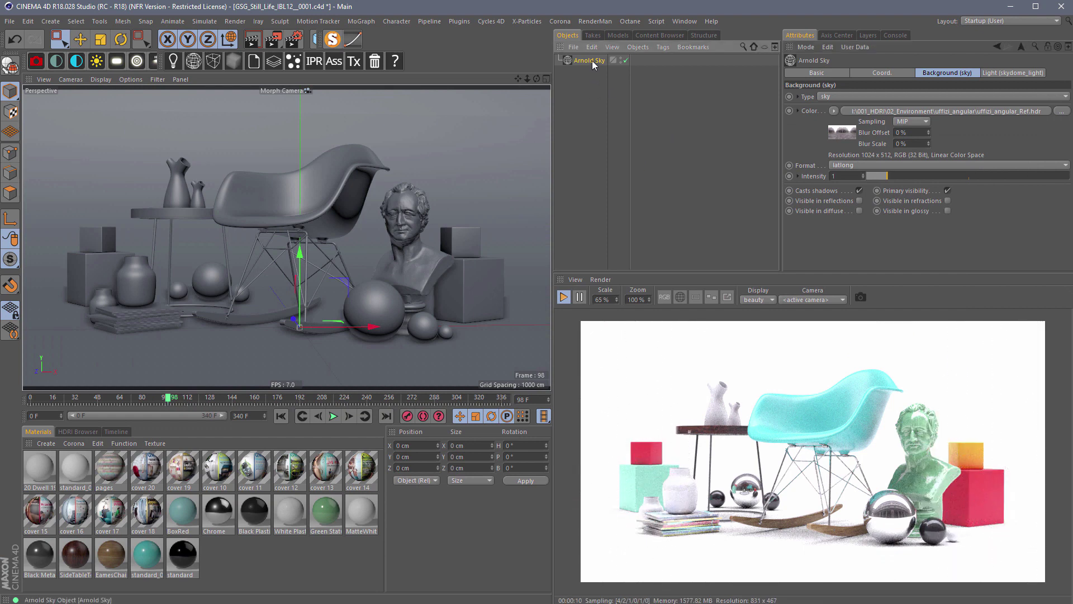
key("Delete")
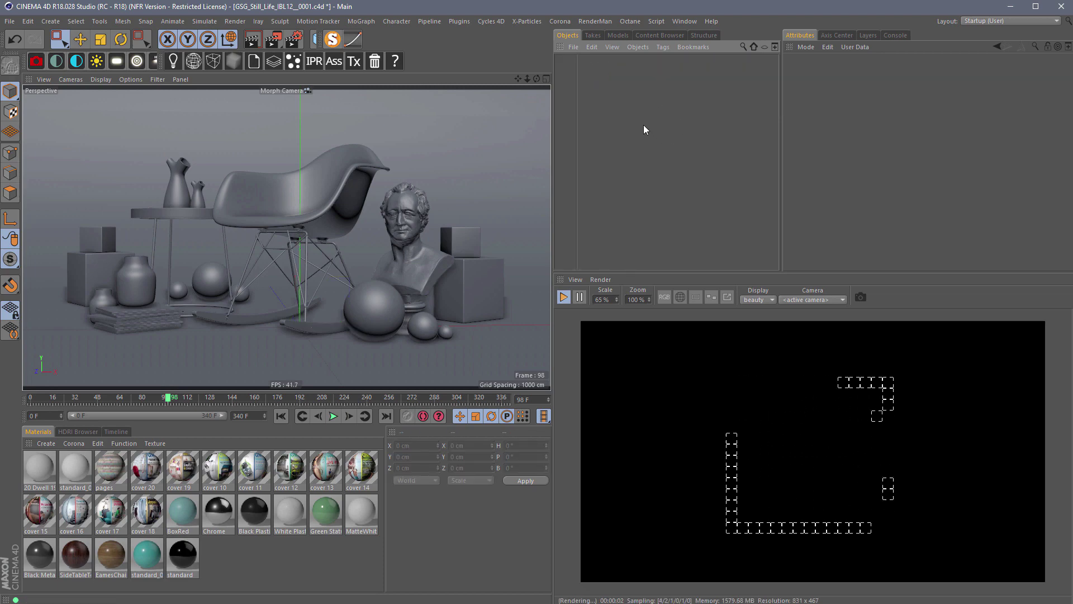
left_click(194, 61)
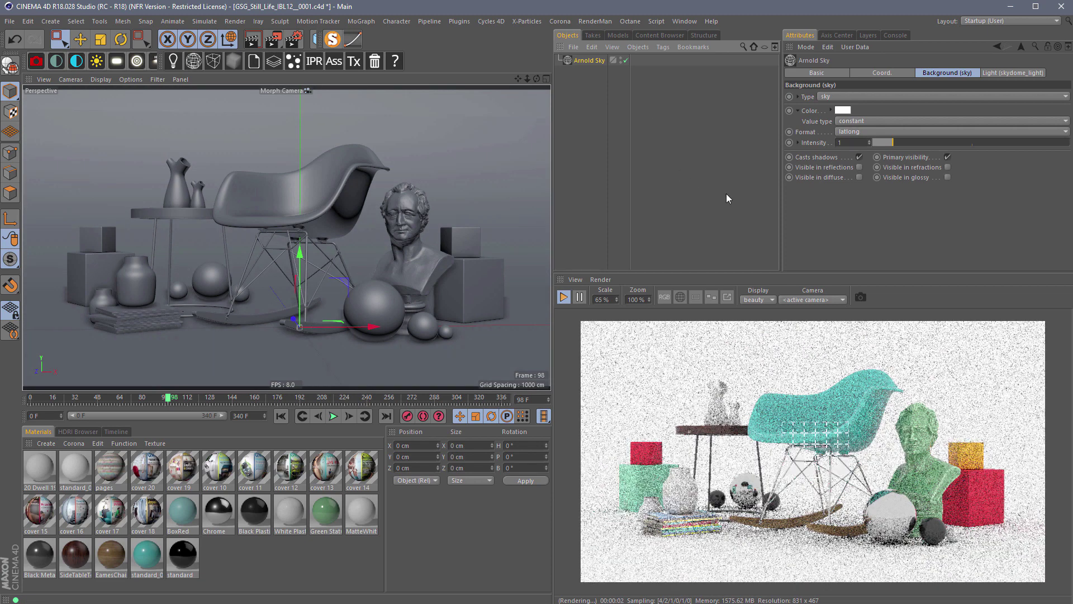
left_click(664, 47)
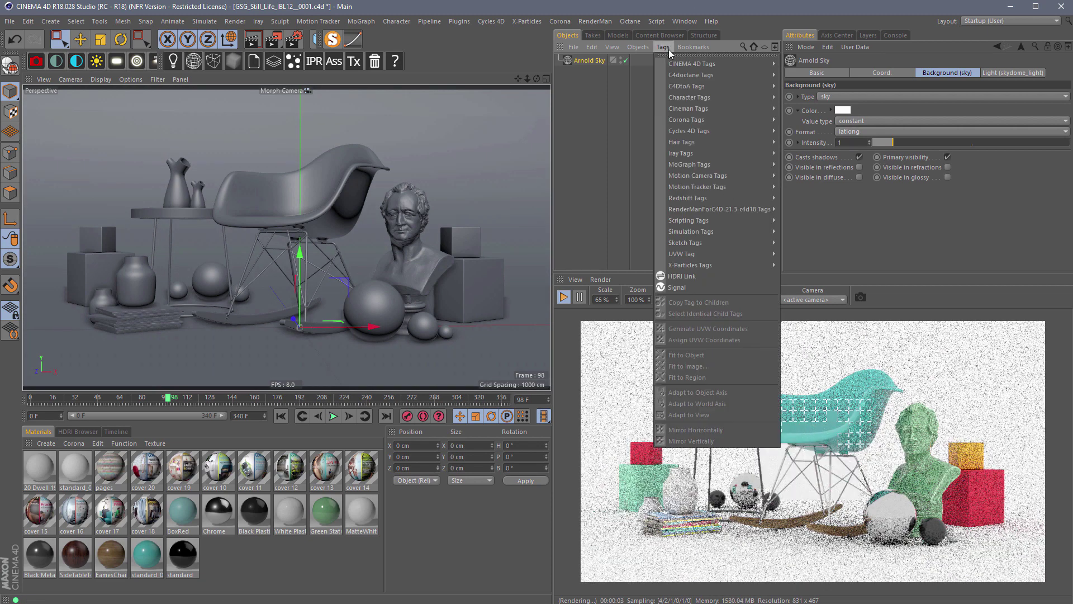
left_click(706, 275)
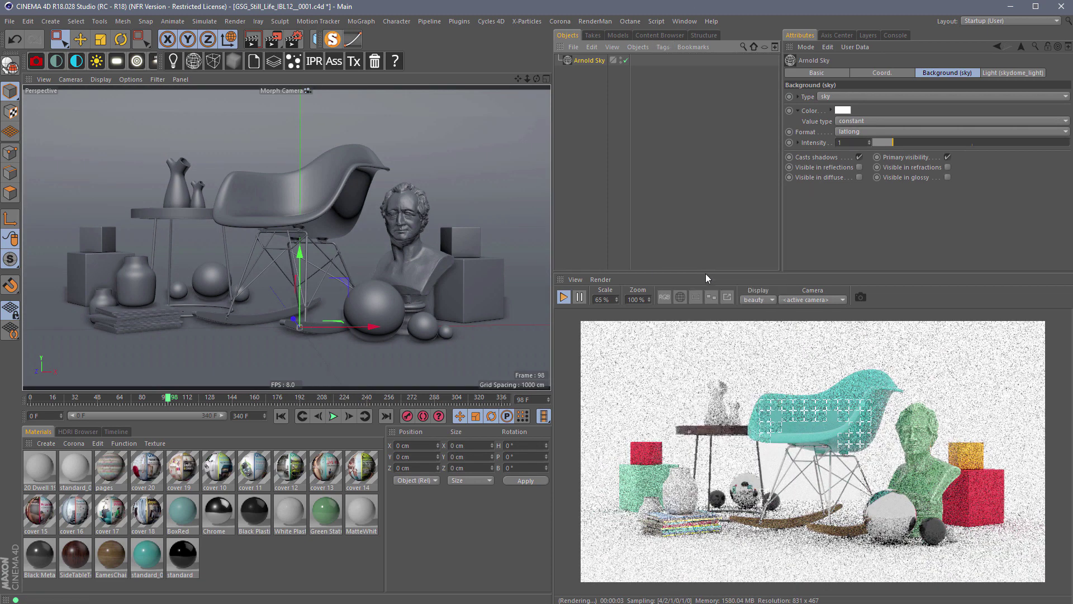
- Set the new sky's colour to texture and feed the HDRI Link image into it
left_click(590, 60)
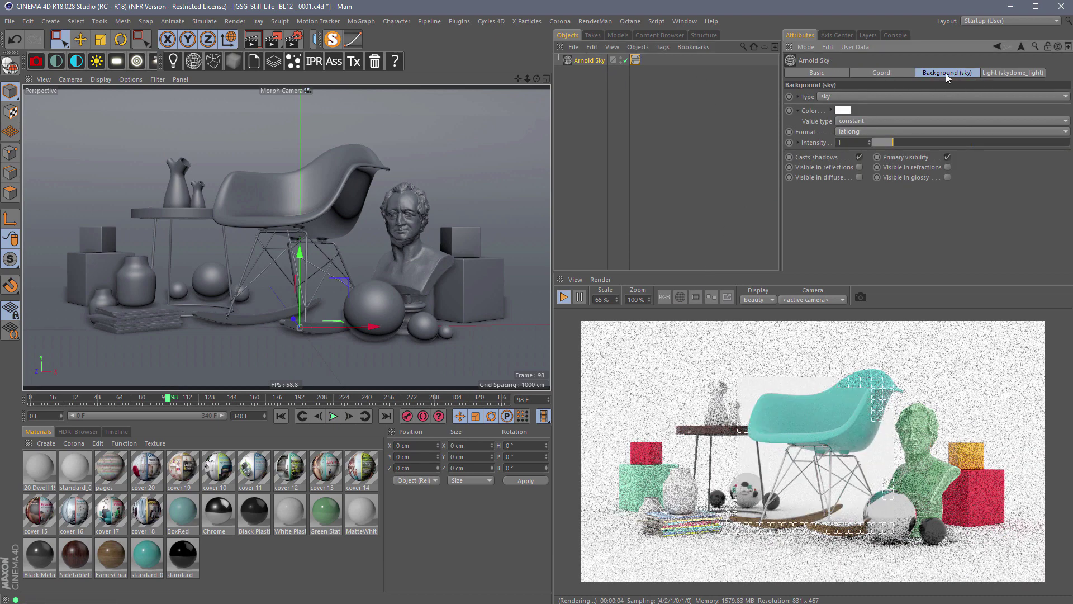
left_click(951, 121)
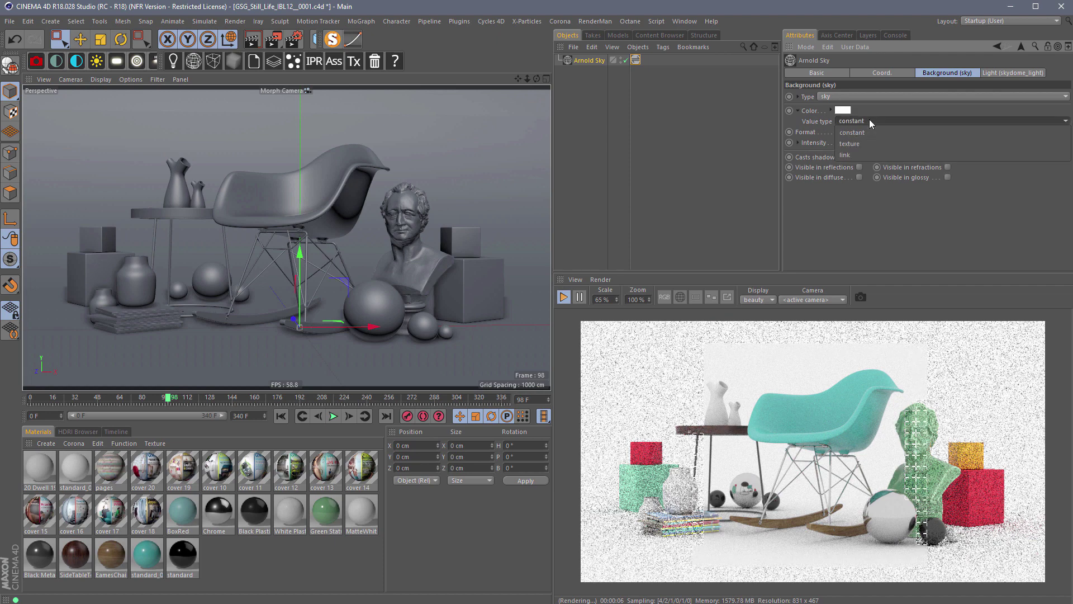
left_click(869, 145)
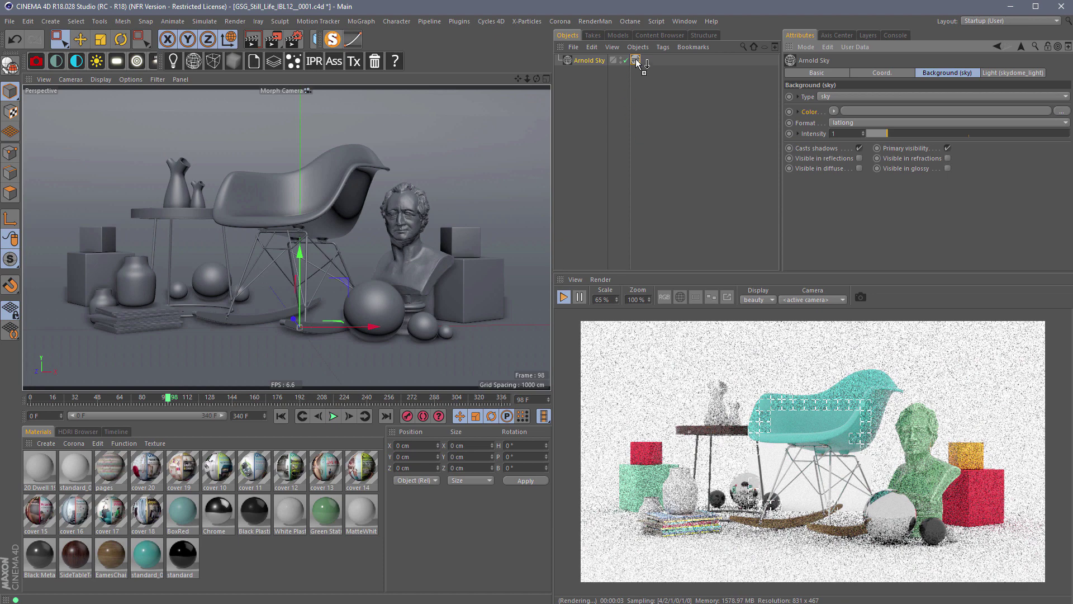
left_click_drag(638, 62, 945, 111)
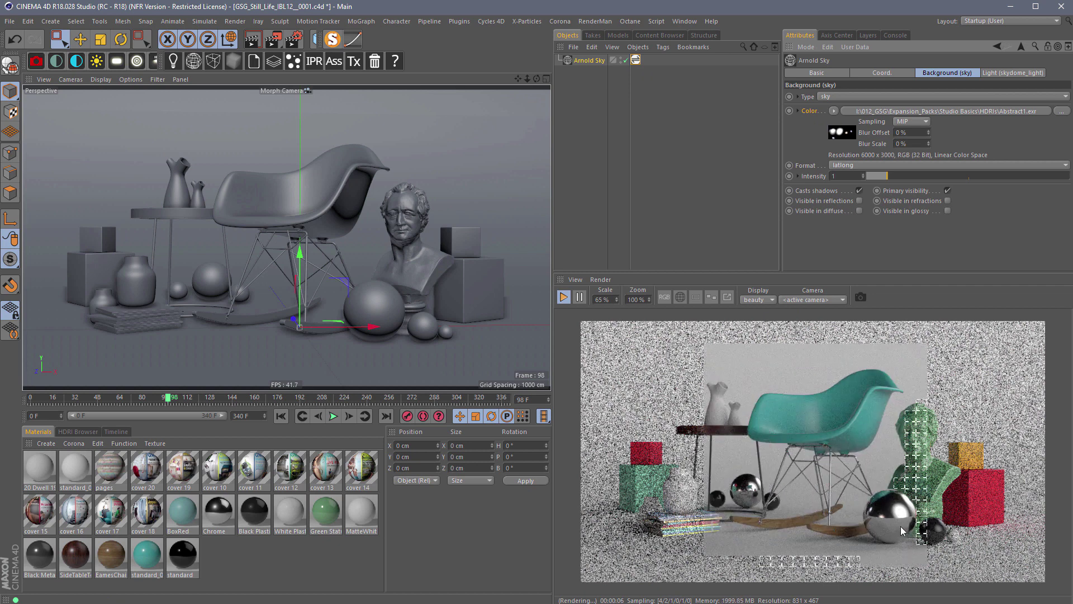
- Choose Preview resolution in the HDRI Link tag's Advanced options, then show the HDRI Browser
left_click(635, 60)
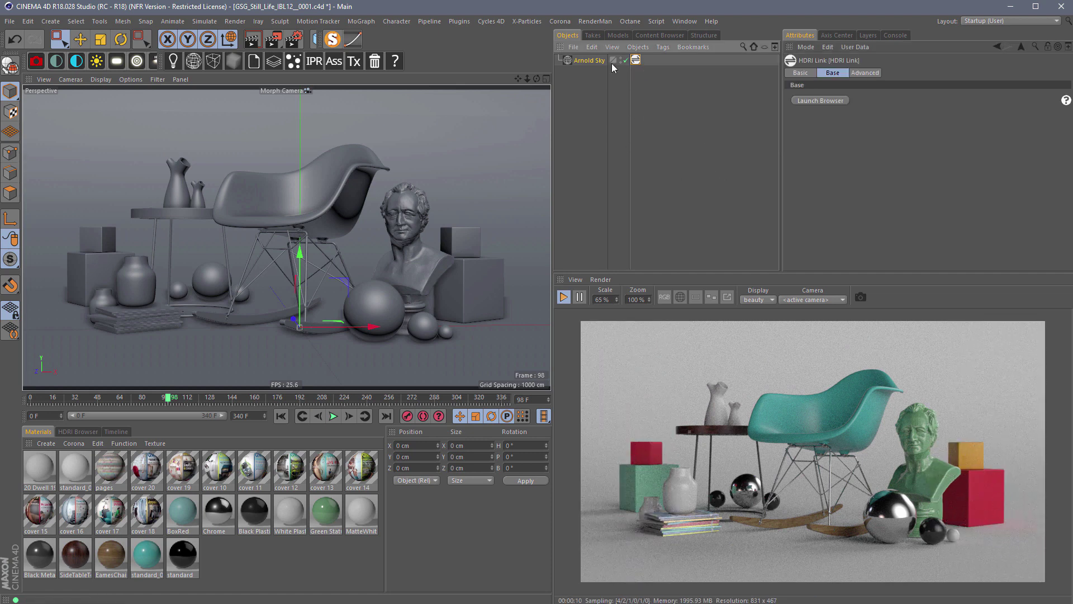
left_click(870, 75)
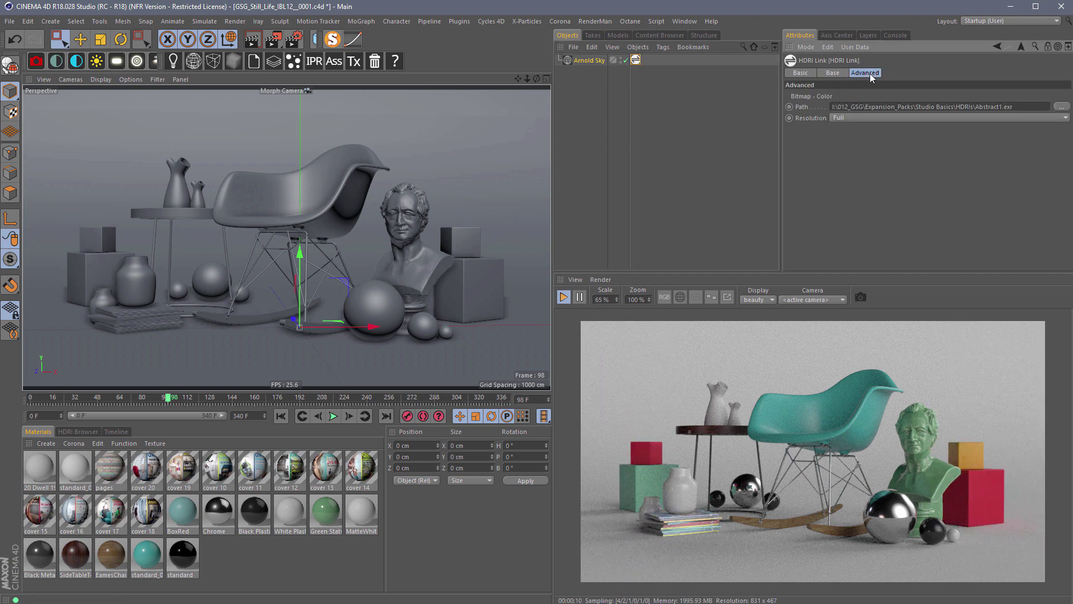
left_click(843, 118)
left_click(849, 145)
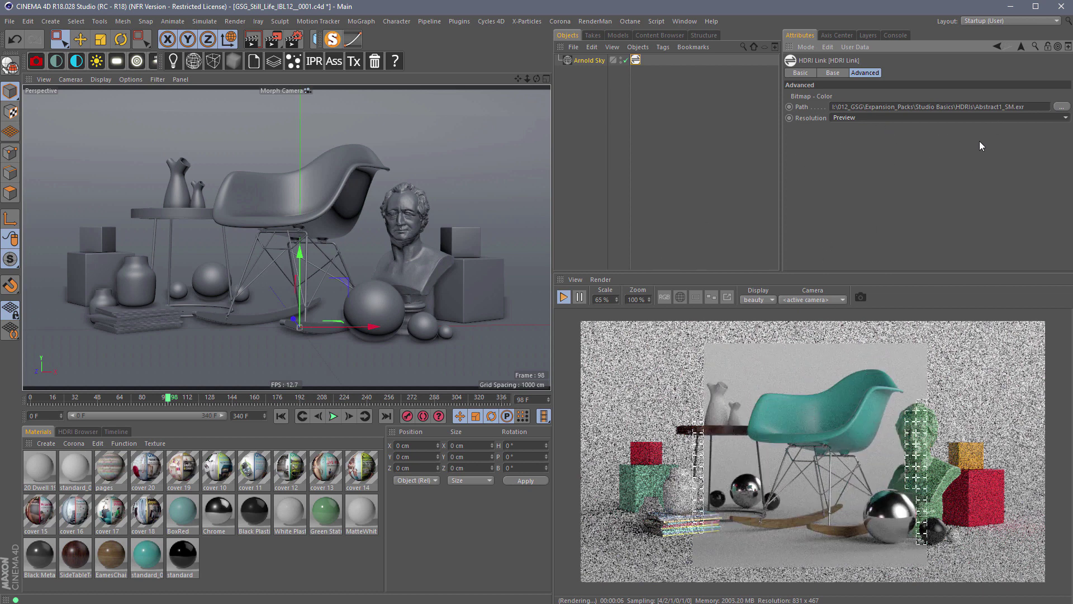
double_click(636, 60)
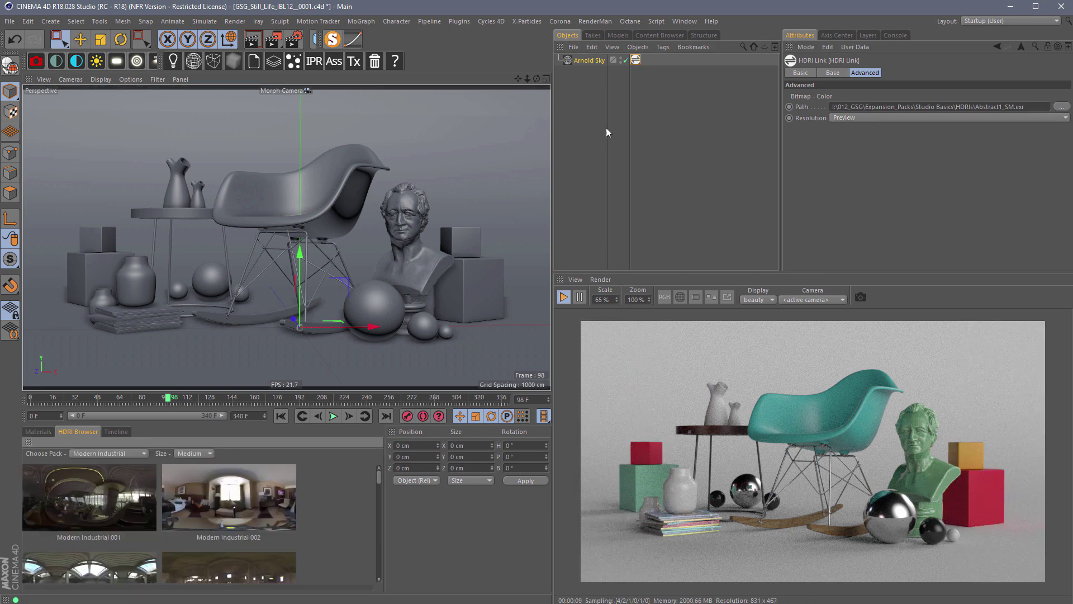
- Raise the lower panels' splitter and close the Coordinates manager to widen the HDRI Browser
left_click_drag(448, 388, 448, 214)
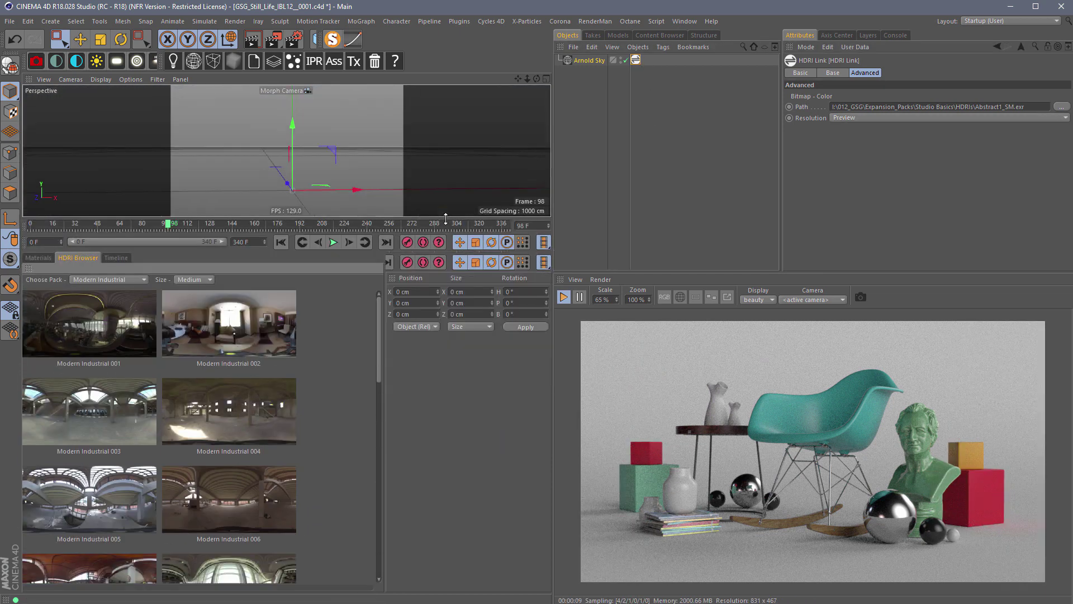
right_click(394, 262)
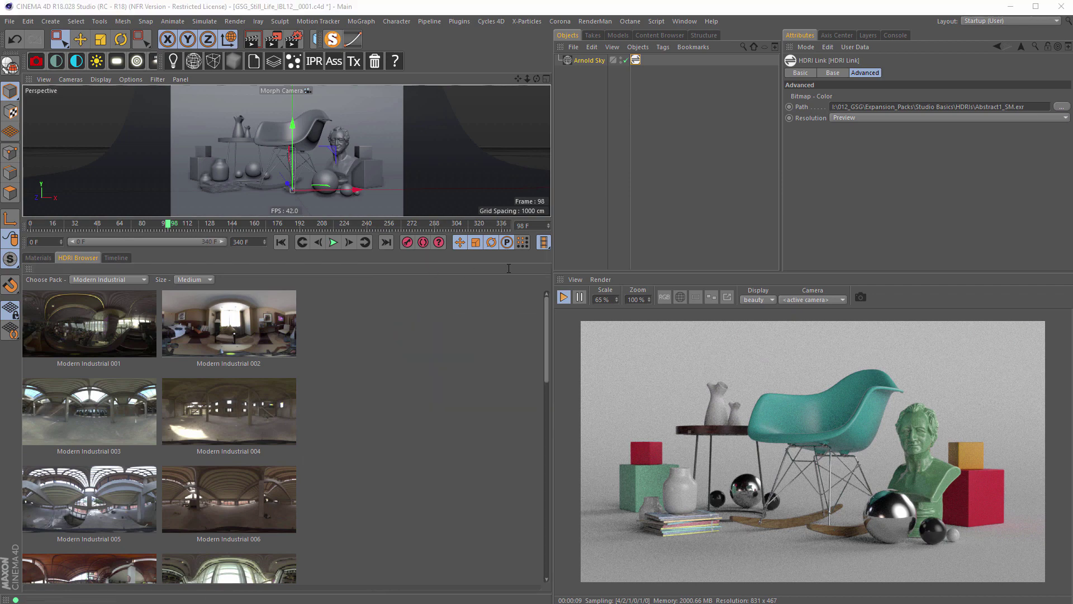
left_click(423, 272)
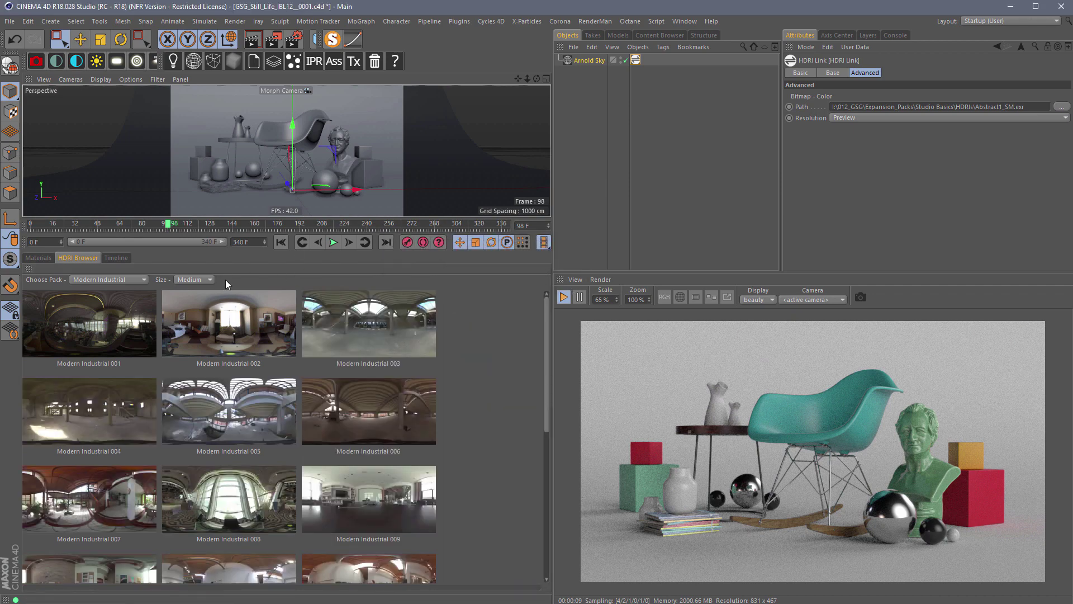
left_click(195, 279)
- Set the HDRI Browser thumbnails to Small and switch to the Road Trip pack
left_click(193, 313)
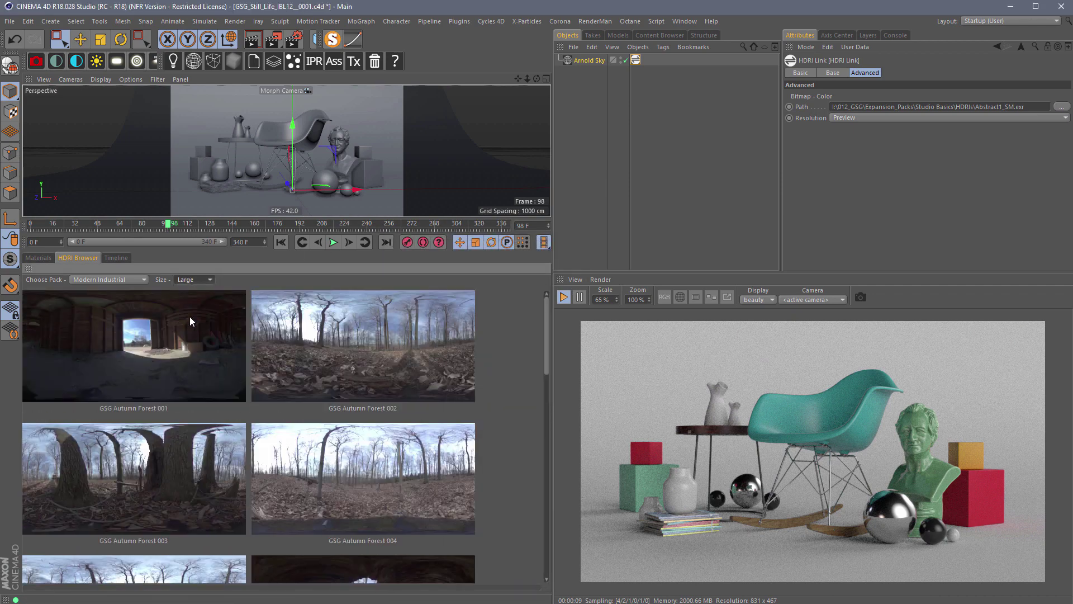
left_click(198, 280)
left_click(186, 291)
left_click(134, 281)
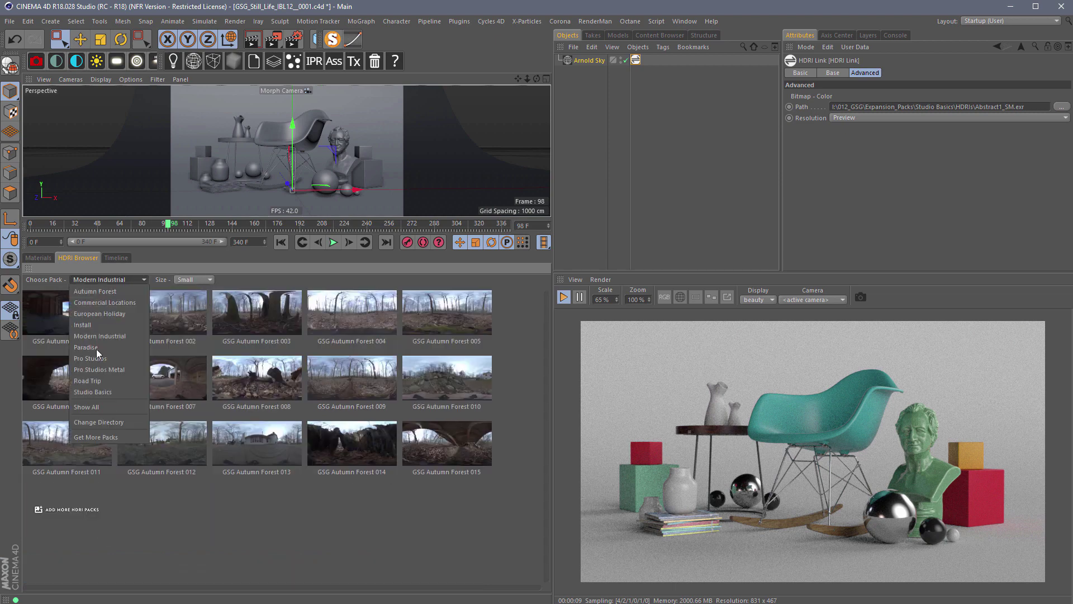
left_click(103, 379)
left_click_drag(547, 336, 547, 377)
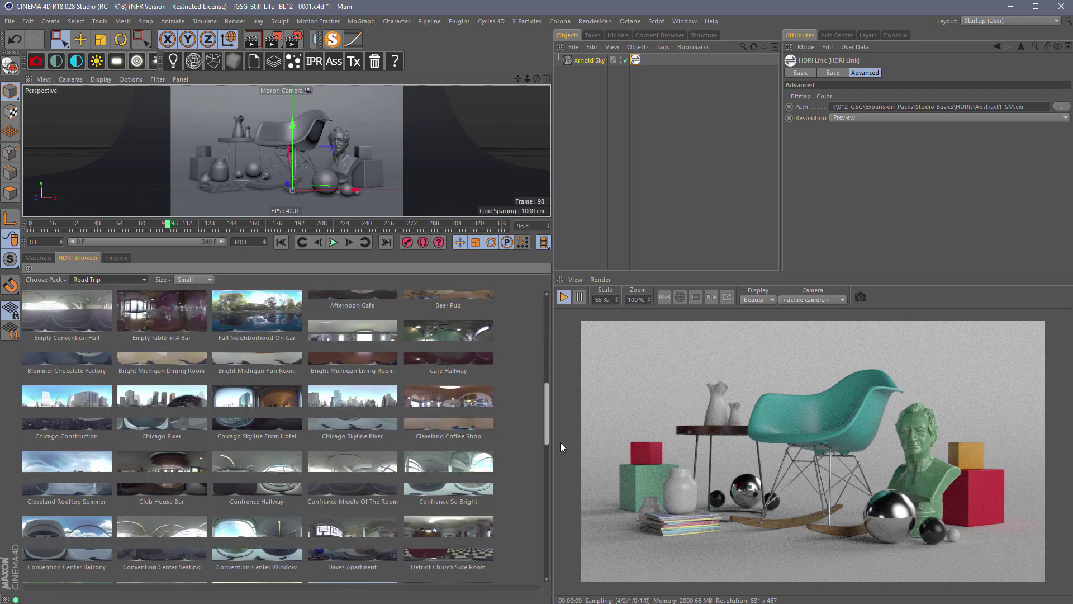
mouse_move(546, 442)
left_mouse_down()
mouse_move(546, 522)
mouse_move(564, 315)
left_mouse_up()
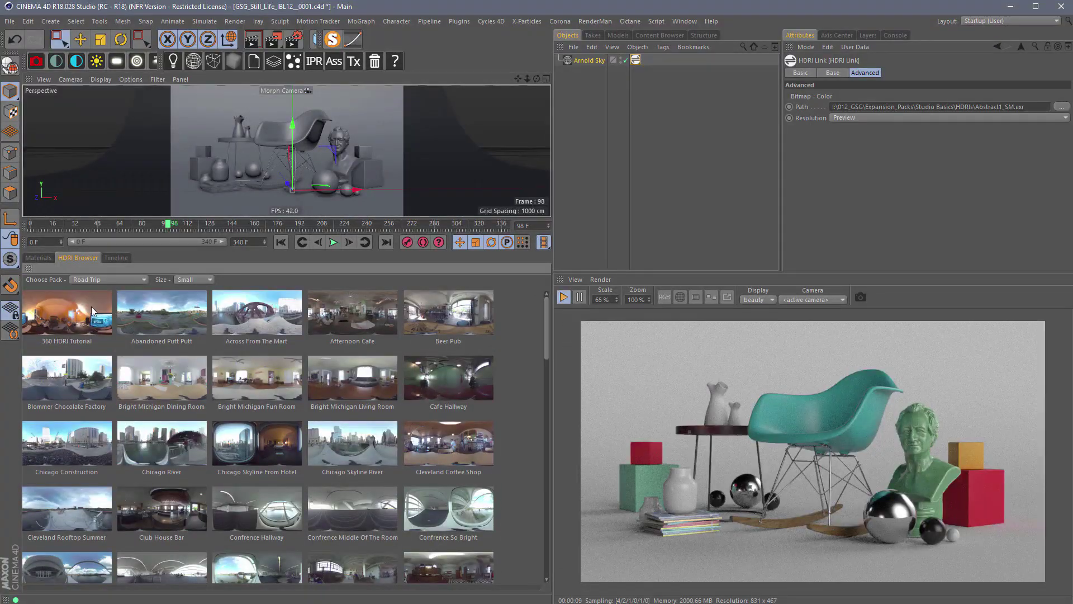
left_click(91, 307)
- Audition the Abandoned Putt Putt, Afternoon Cafe and Bright Michigan Dining/Living Room HDRIs
left_click(169, 300)
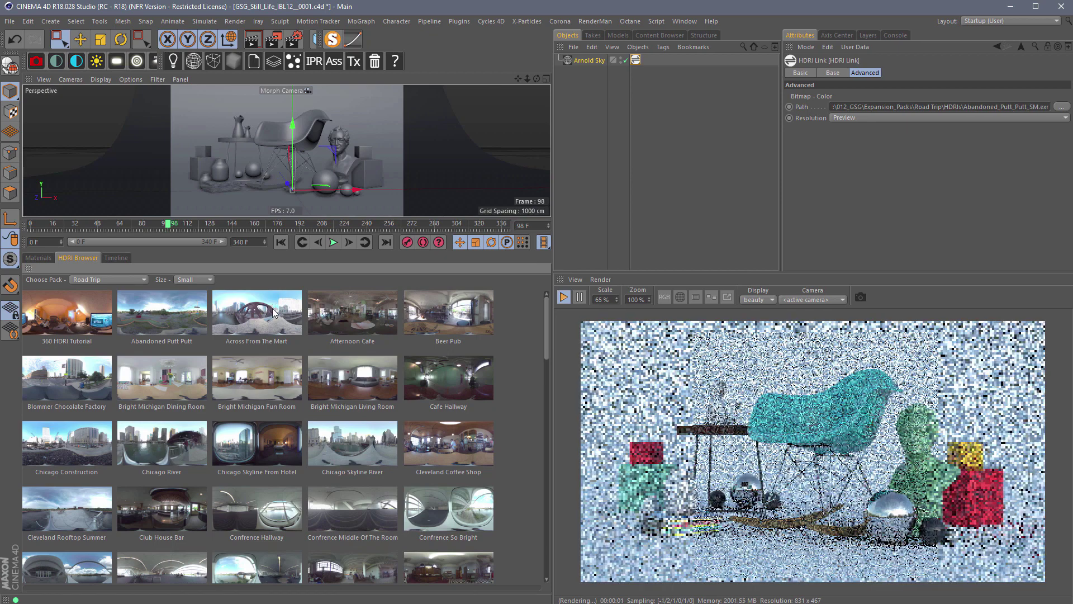
left_click(273, 308)
left_click(347, 315)
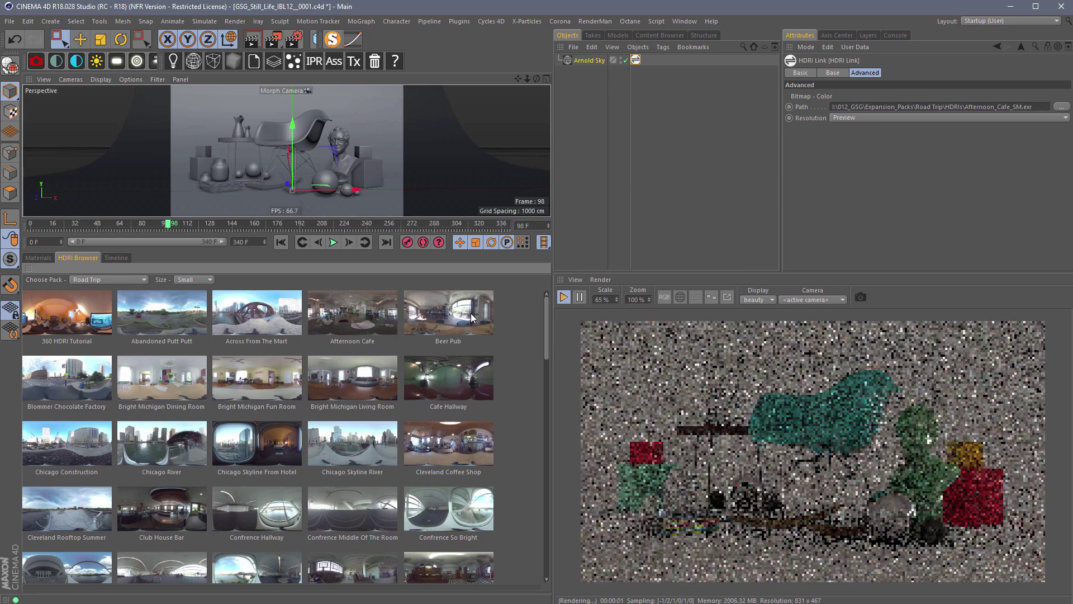
left_click(471, 317)
left_click(162, 379)
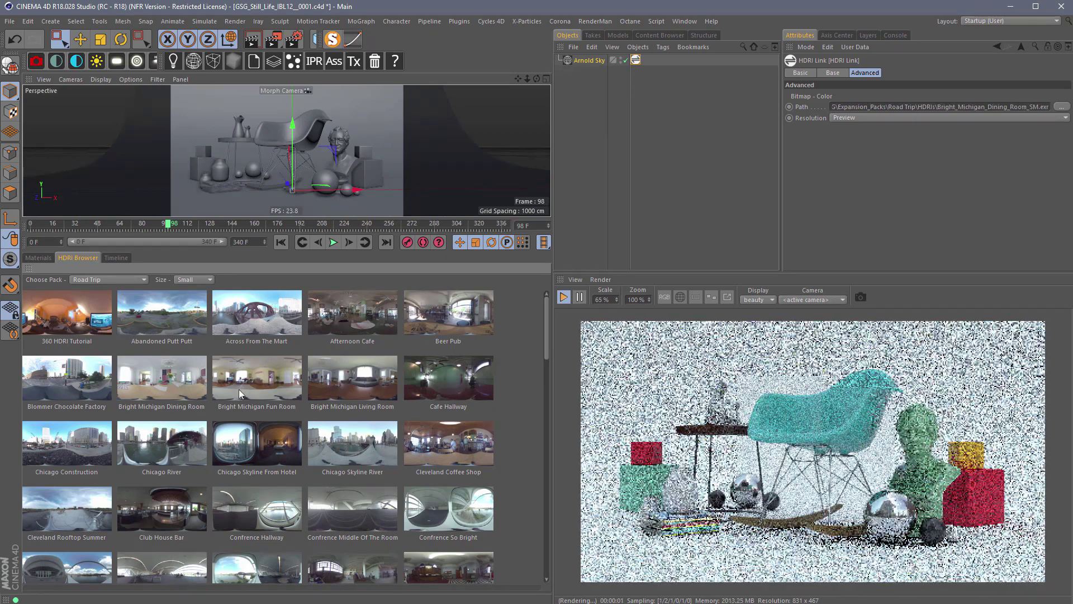
left_click(279, 387)
left_click(359, 387)
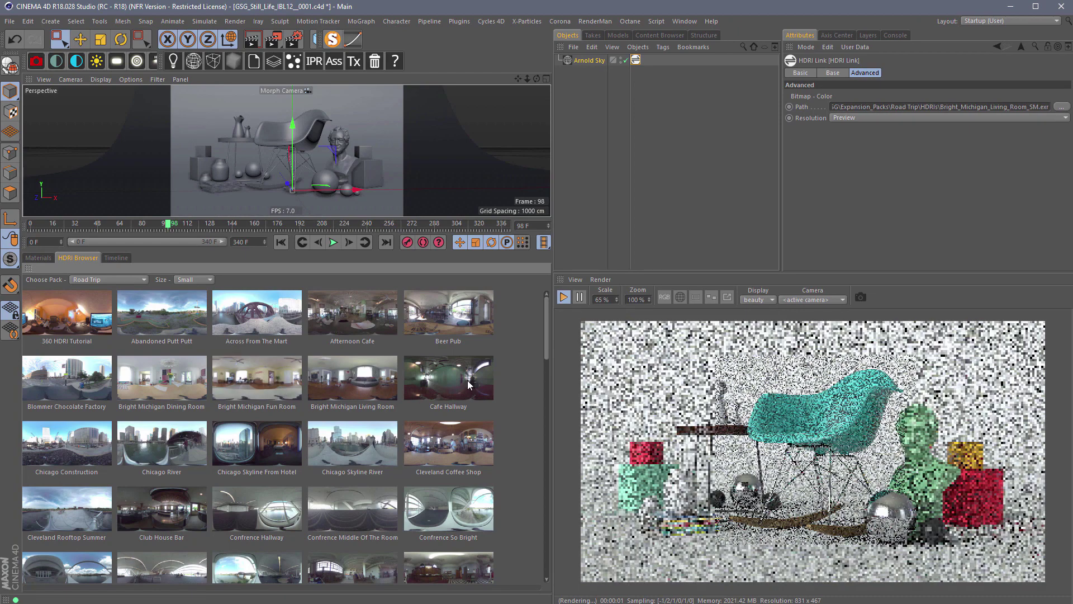
- Try the Chicago and Cleveland Coffee Shop HDRIs, settling on Office Plaza Atrium
left_click(468, 383)
left_click(160, 452)
left_click(224, 453)
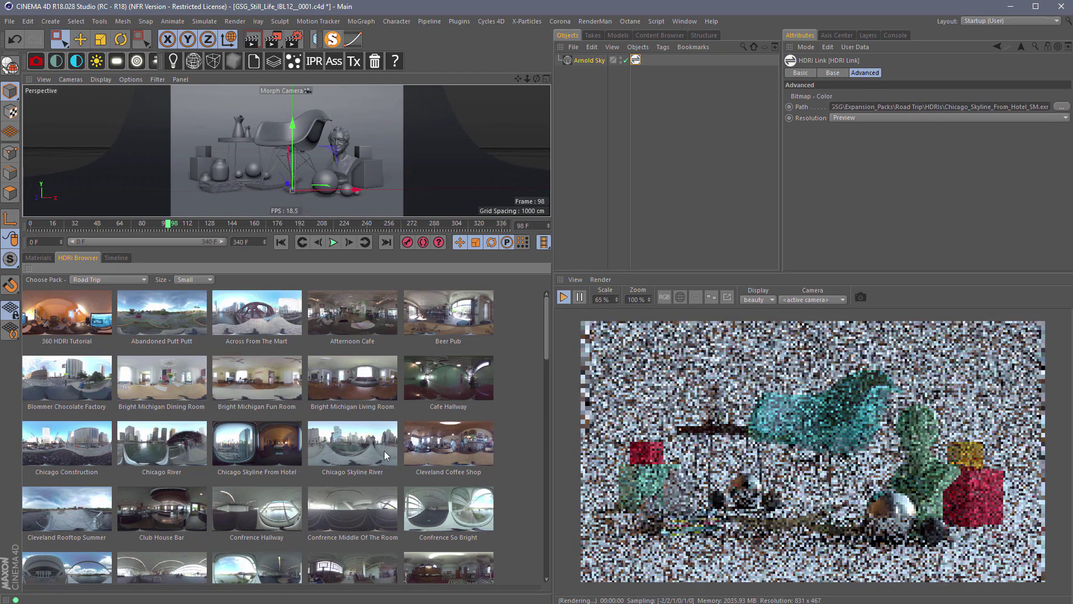
left_click(454, 451)
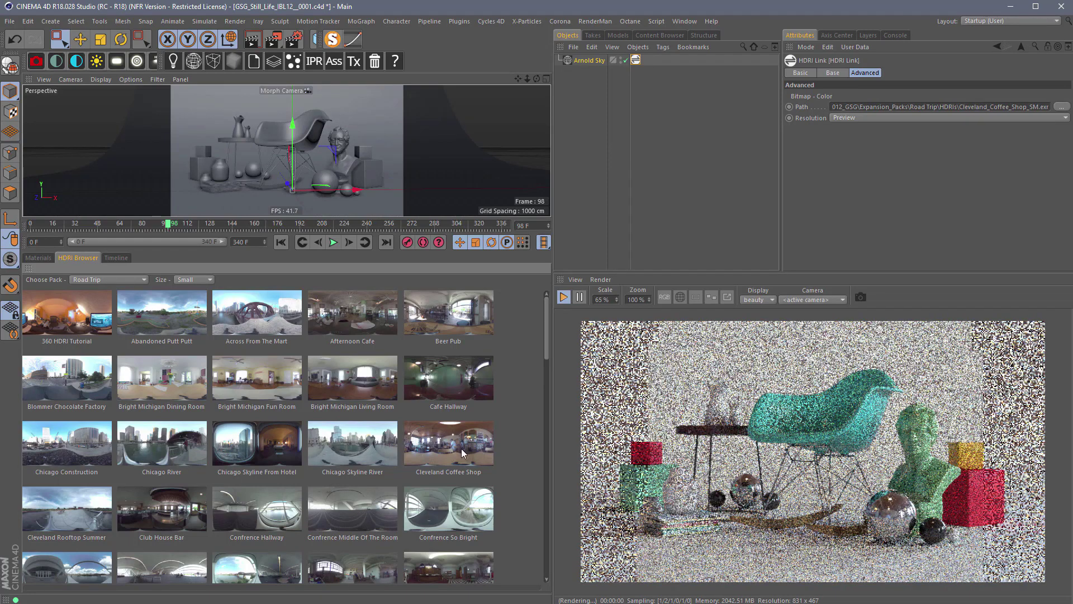
scroll(464, 446, "down", 2)
scroll(464, 446, "down", 3)
scroll(465, 447, "down", 3)
scroll(465, 446, "down", 3)
left_click(466, 433)
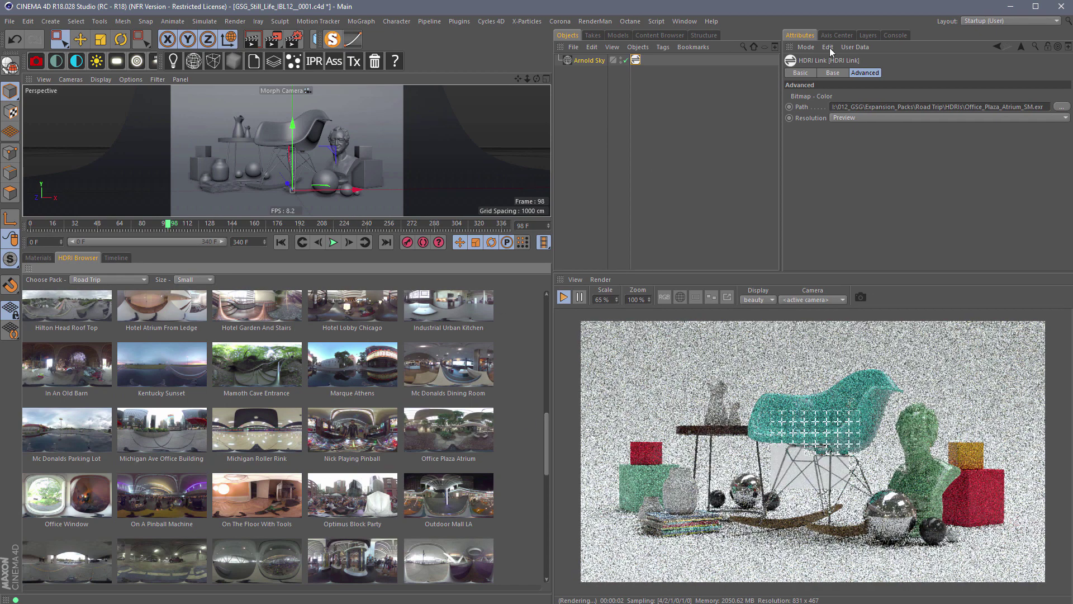
- Set the Arnold Sky's R.H rotation to 45° in its Coord. settings
left_click(866, 35)
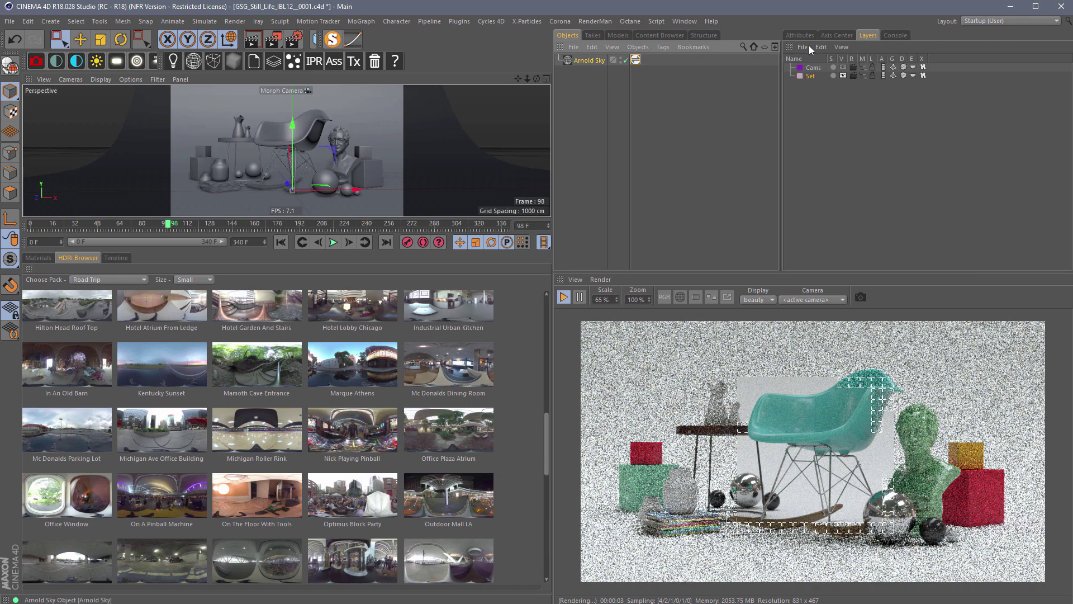
left_click(798, 35)
left_click(883, 73)
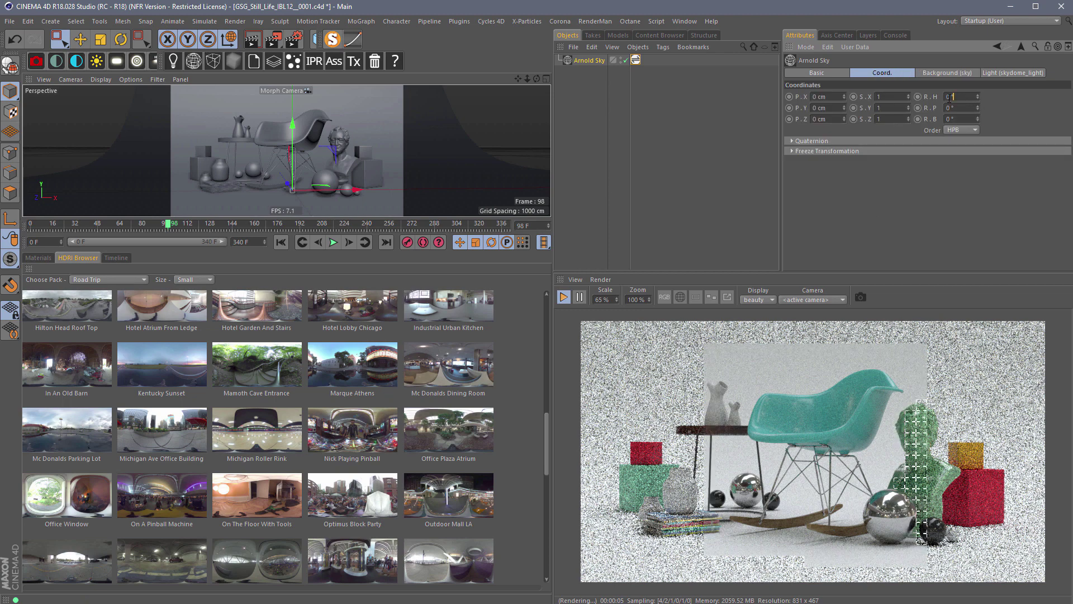
type("45")
key("Return")
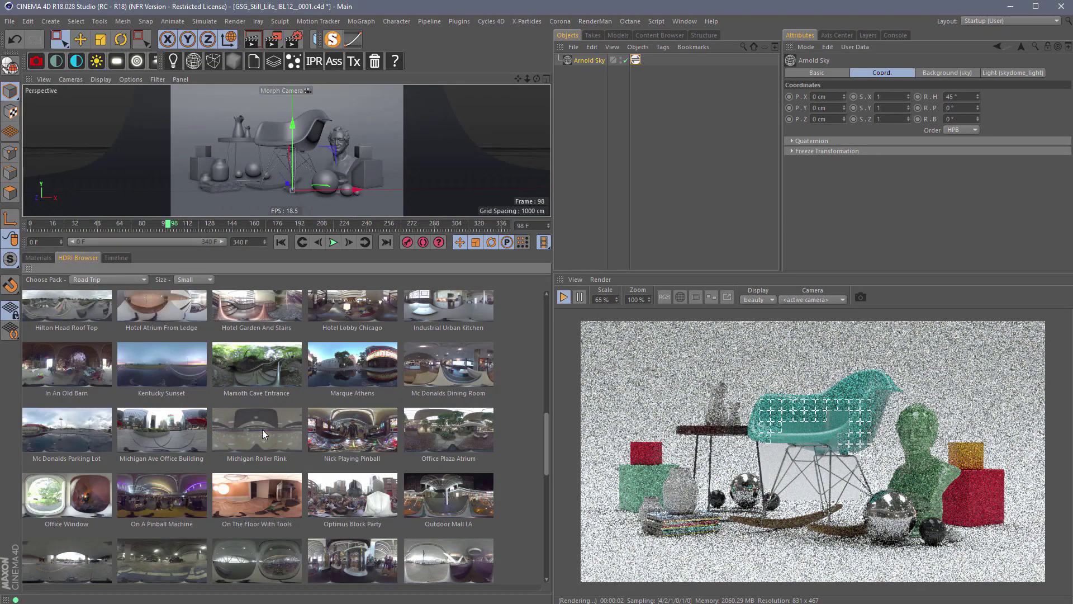
left_click(352, 429)
left_click(366, 364)
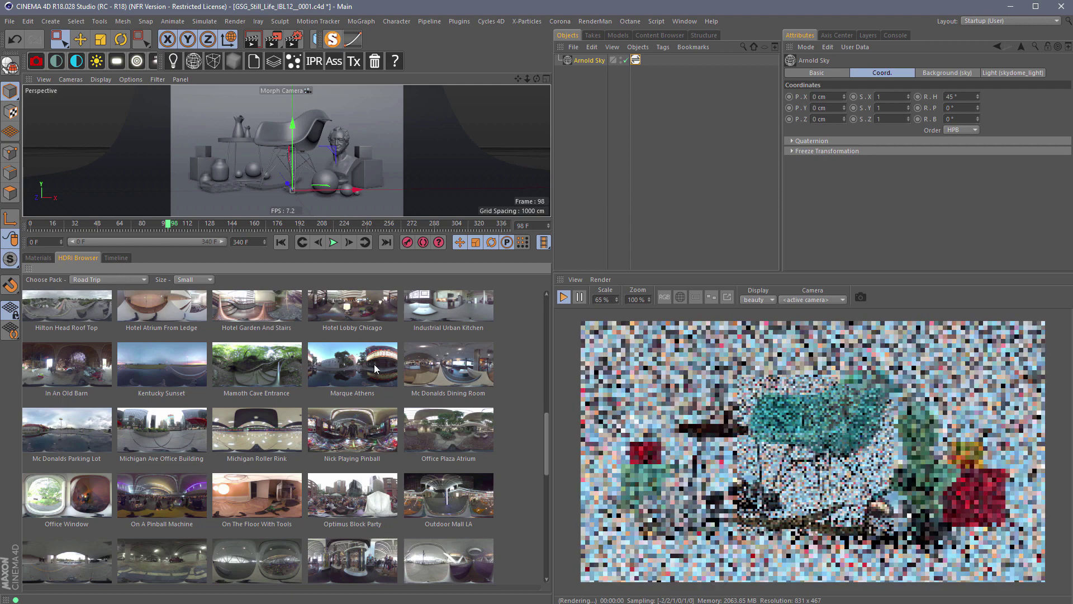
left_click_drag(546, 444, 553, 311)
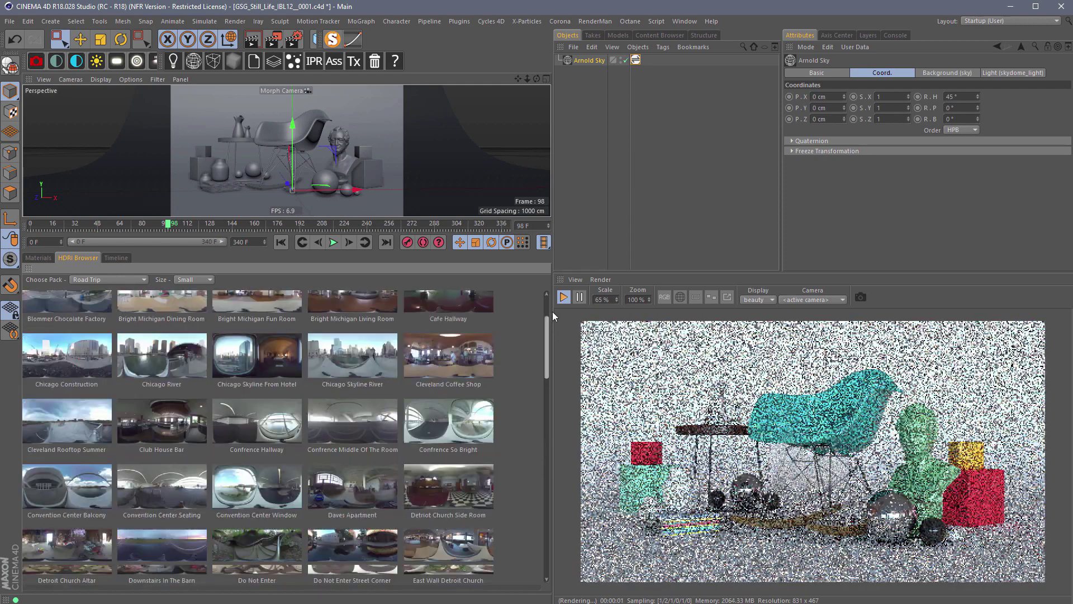
left_click(110, 280)
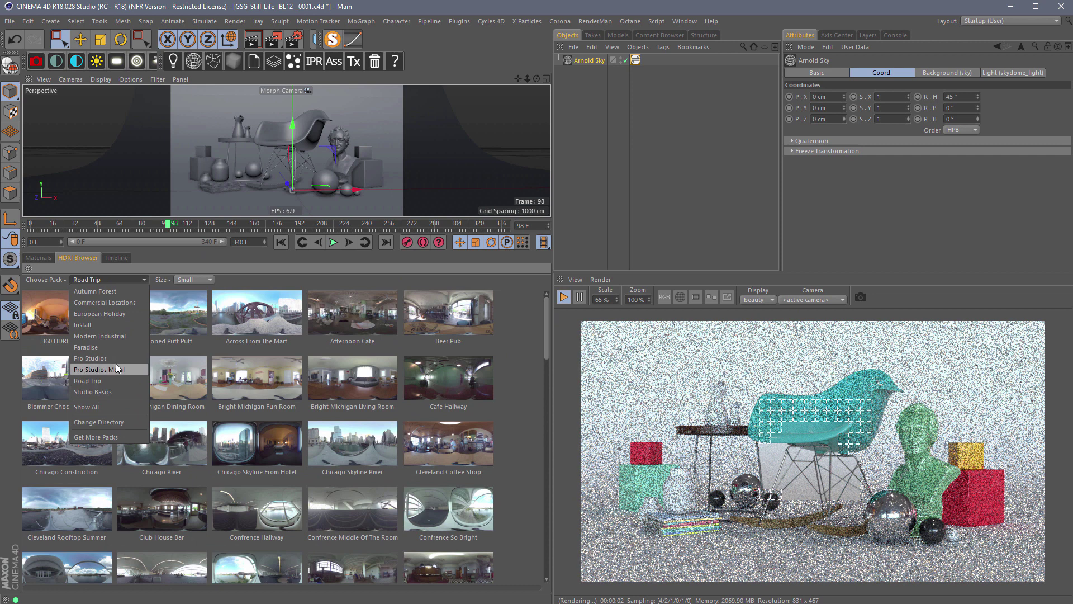
- Show the Install pack's HDRIs, then switch the pack list to Show All
left_click(97, 325)
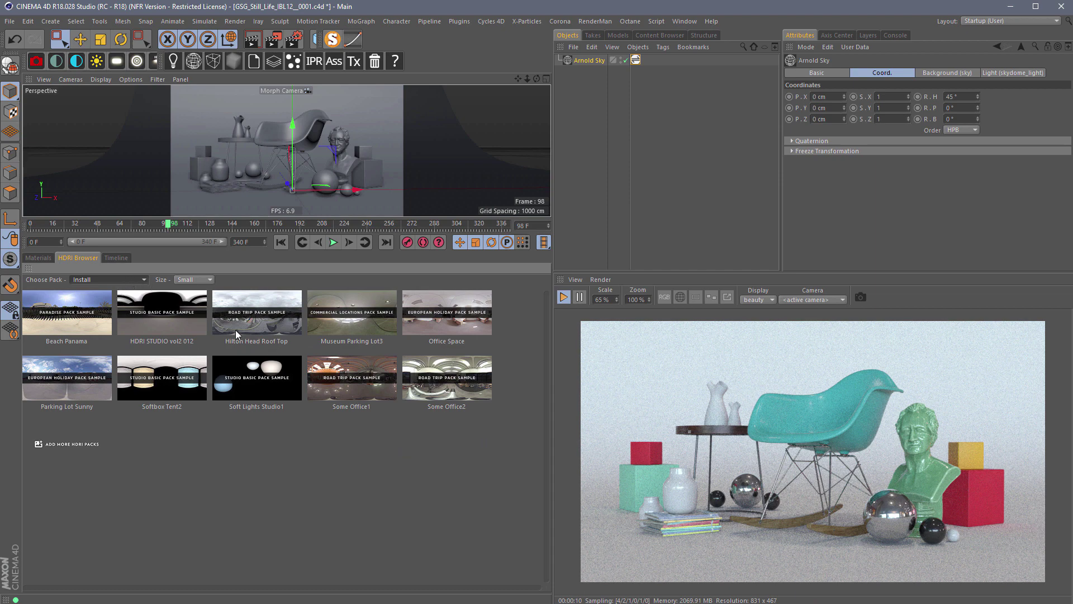
left_click(115, 278)
left_click(105, 406)
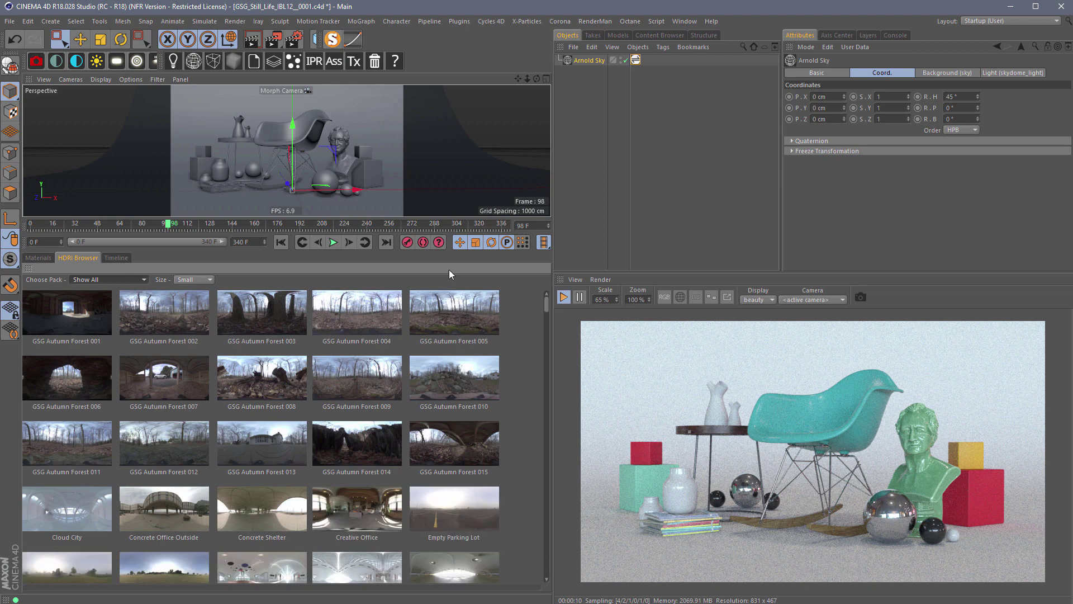
left_click_drag(546, 302, 548, 560)
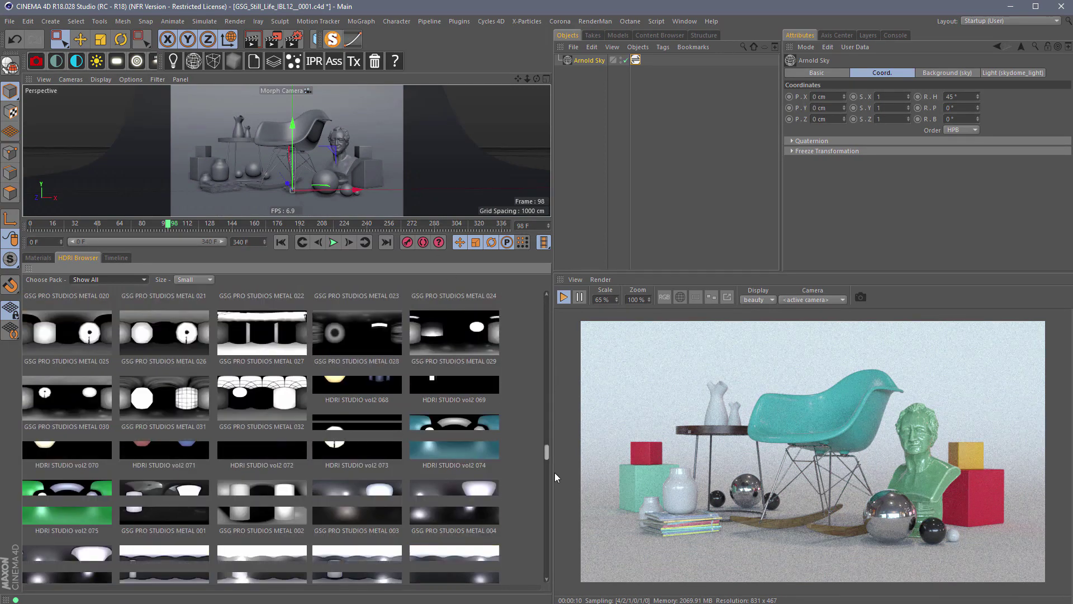
mouse_move(548, 560)
left_mouse_down()
mouse_move(545, 349)
mouse_move(547, 436)
mouse_move(562, 472)
left_mouse_up()
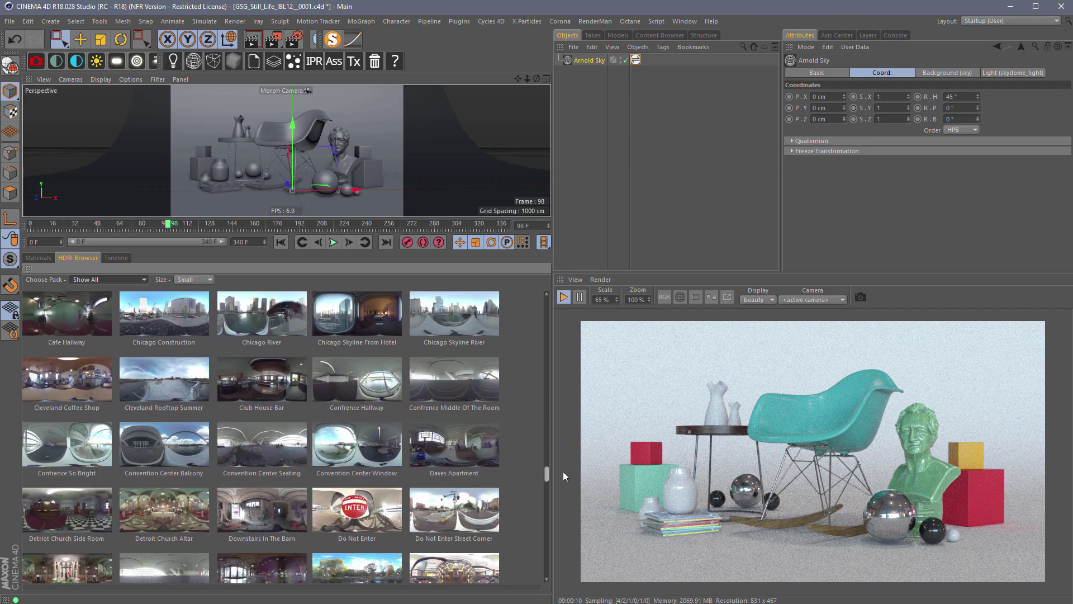
- Apply a new HDRI from the full collection and display the skydome light settings
left_click(365, 451)
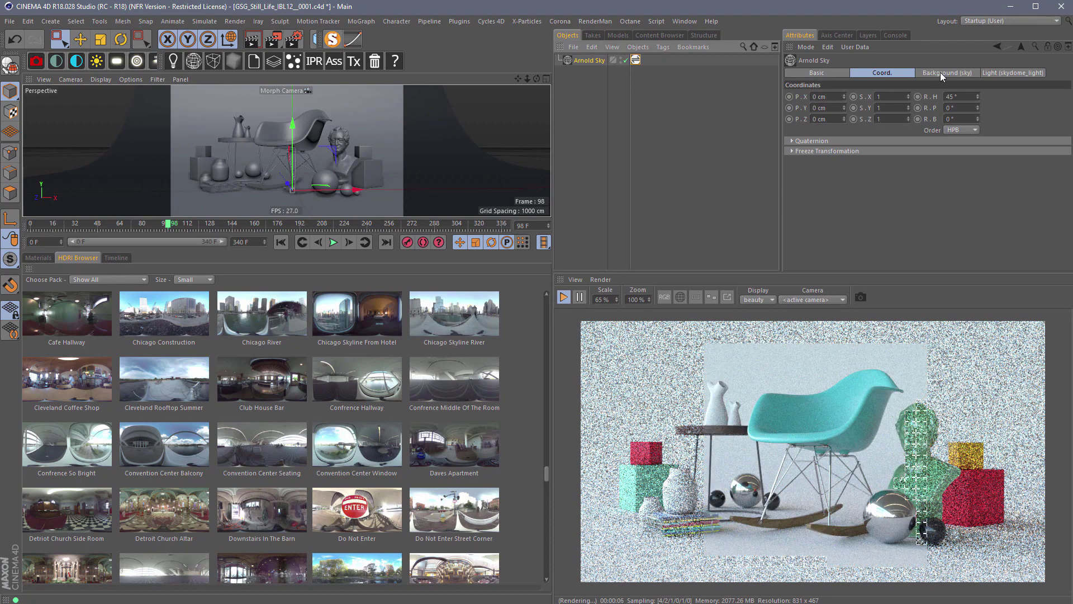
left_click(1010, 73)
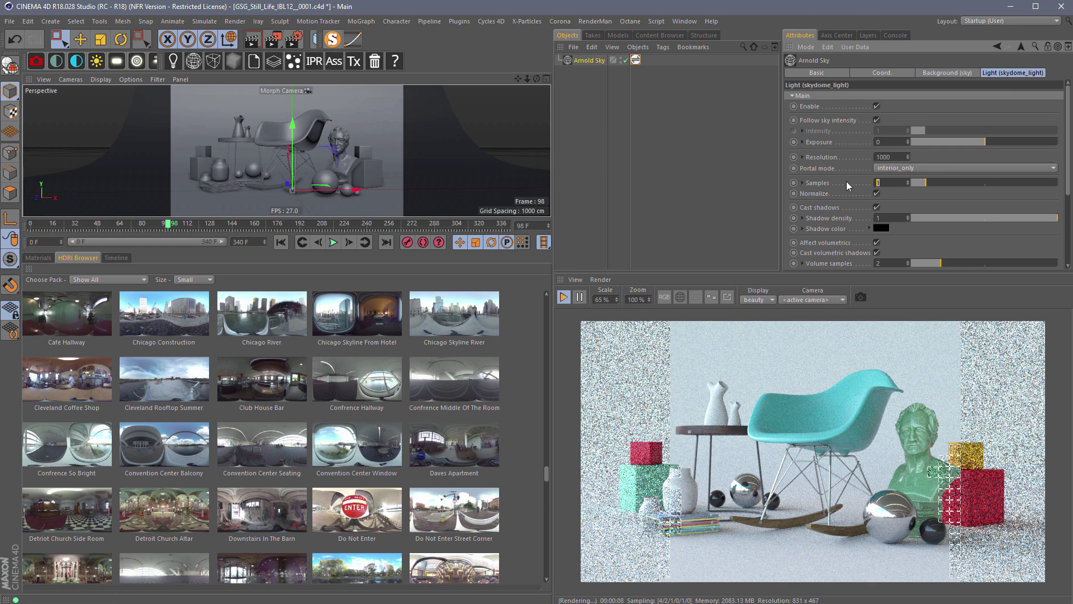
type("3")
- Enter 3 as the skydome light's Samples value
key("Return")
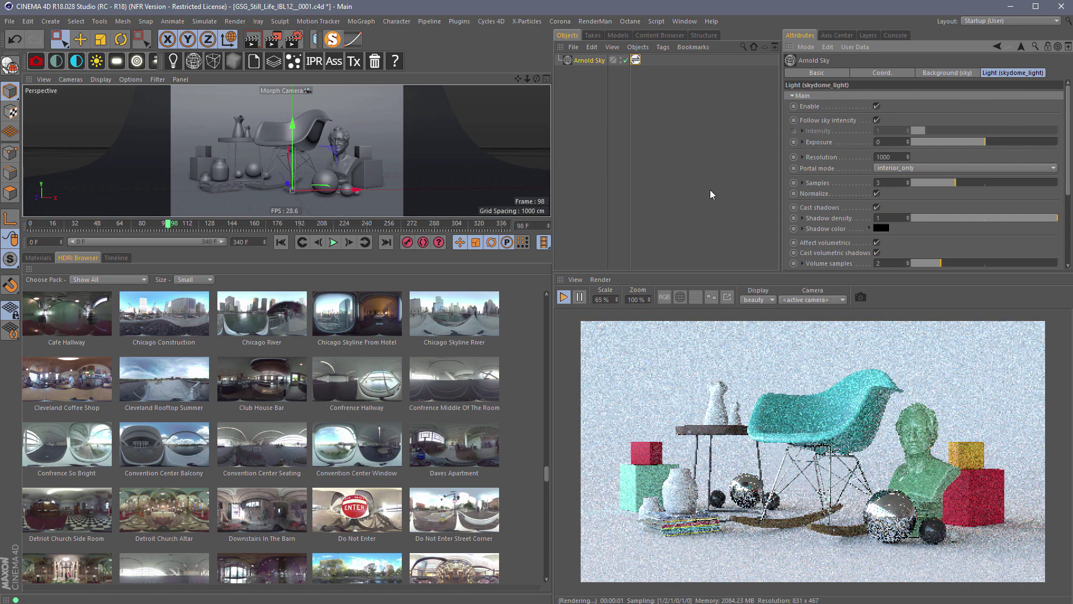